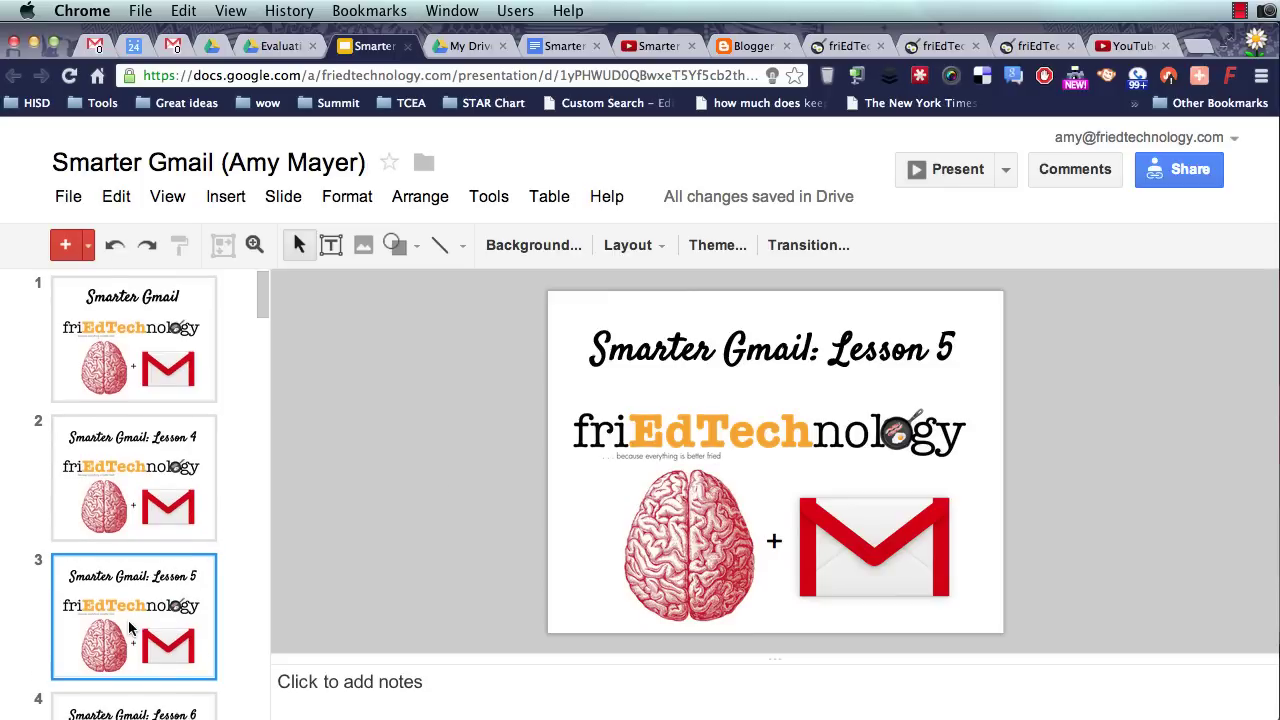
- Display the Canned Responses slide, number 20, of the Smarter Gmail presentation
{"action": "scroll", "coordinate": [130, 620], "scroll_direction": "down", "scroll_amount": 14}
{"action": "scroll", "coordinate": [131, 626], "scroll_direction": "down", "scroll_amount": 8}
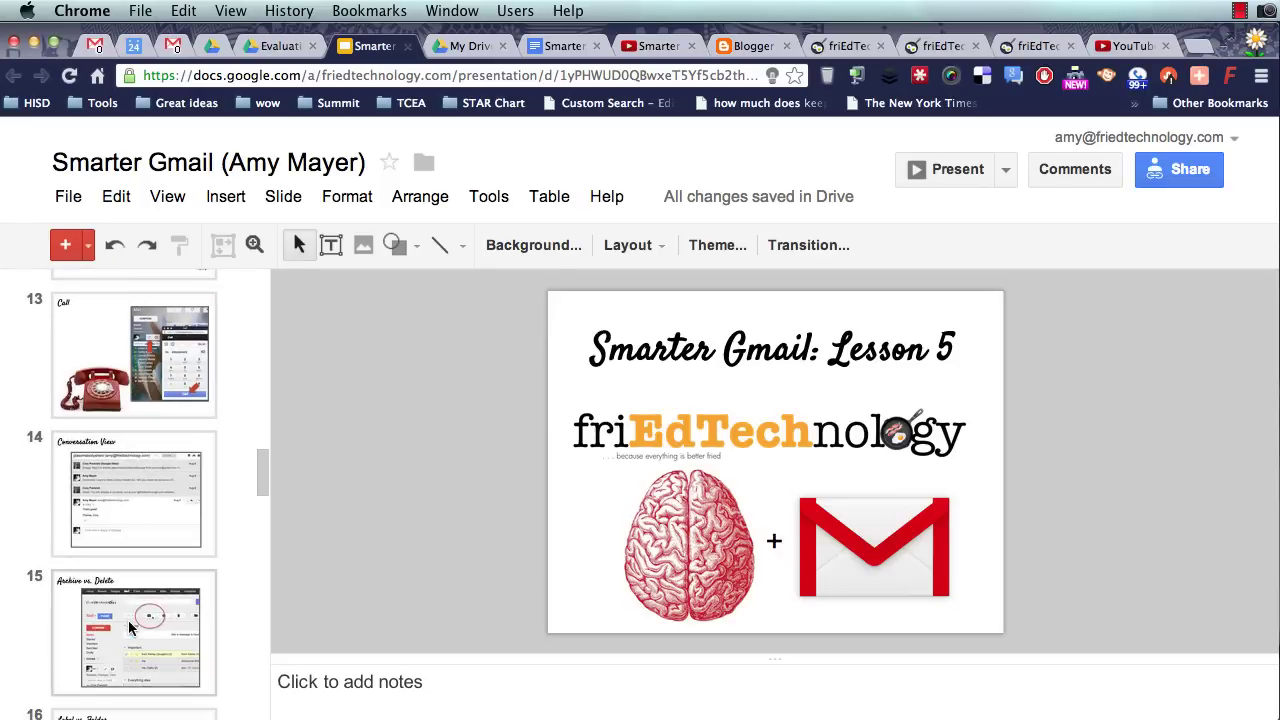
{"action": "scroll", "coordinate": [128, 620], "scroll_direction": "down", "scroll_amount": 2}
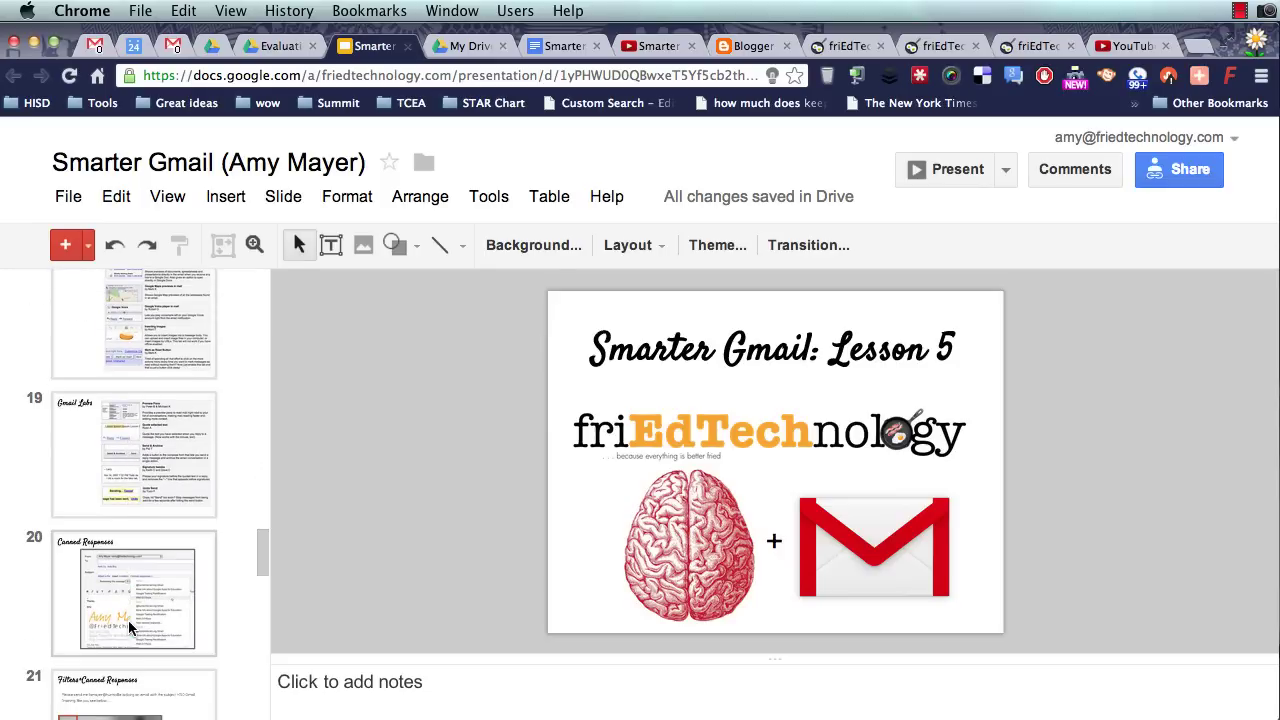
{"action": "left_click", "coordinate": [128, 620]}
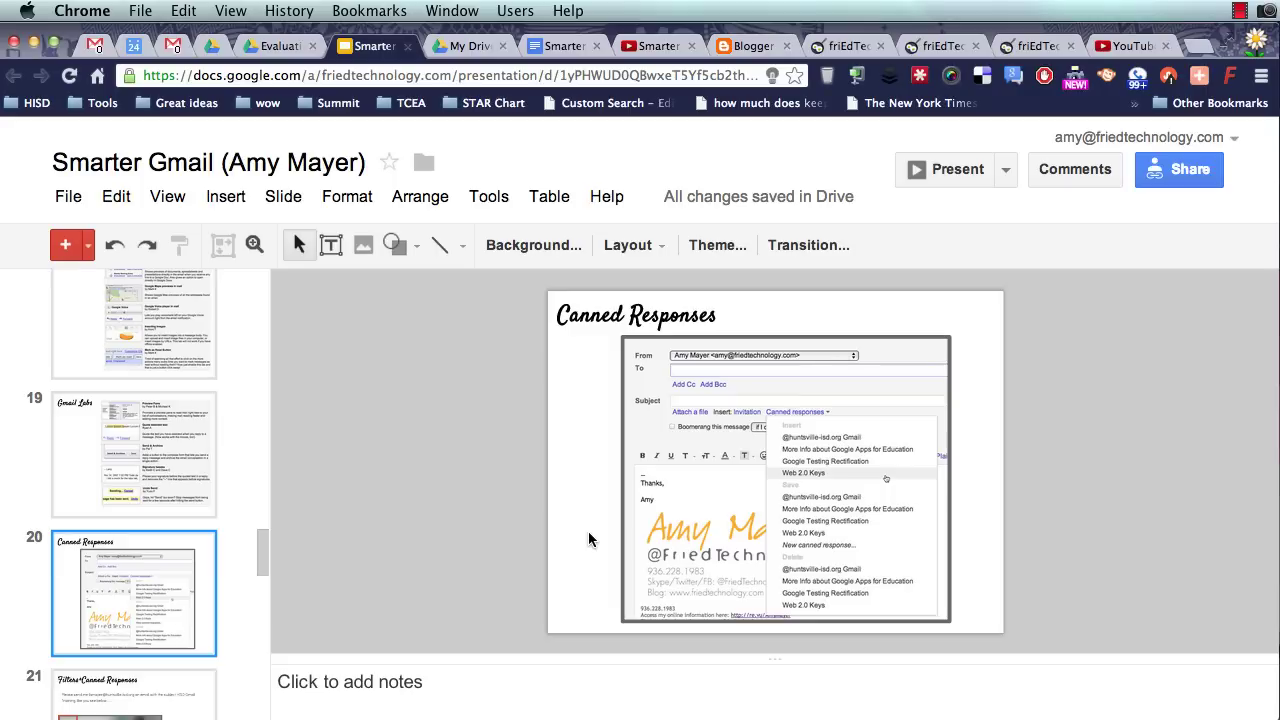
- Switch to the Gmail inbox and open the Labs section of the mail settings
{"action": "left_click", "coordinate": [92, 48]}
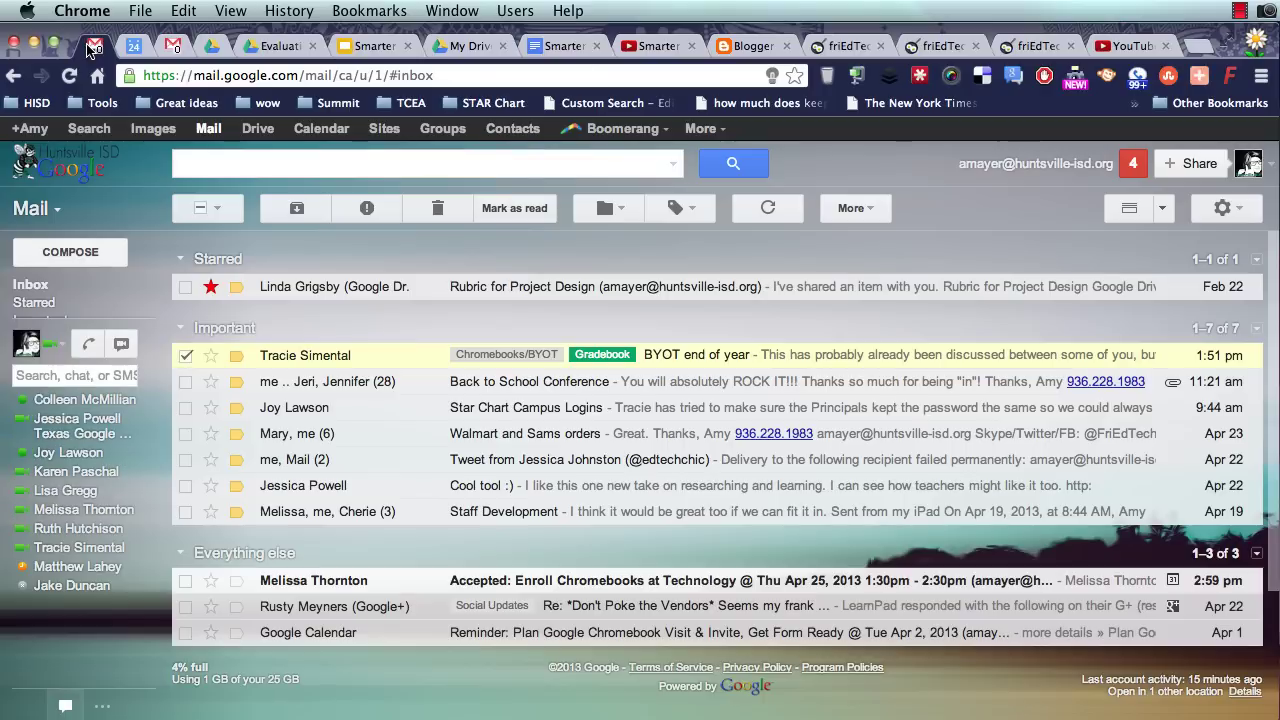
{"action": "left_click", "coordinate": [1220, 208]}
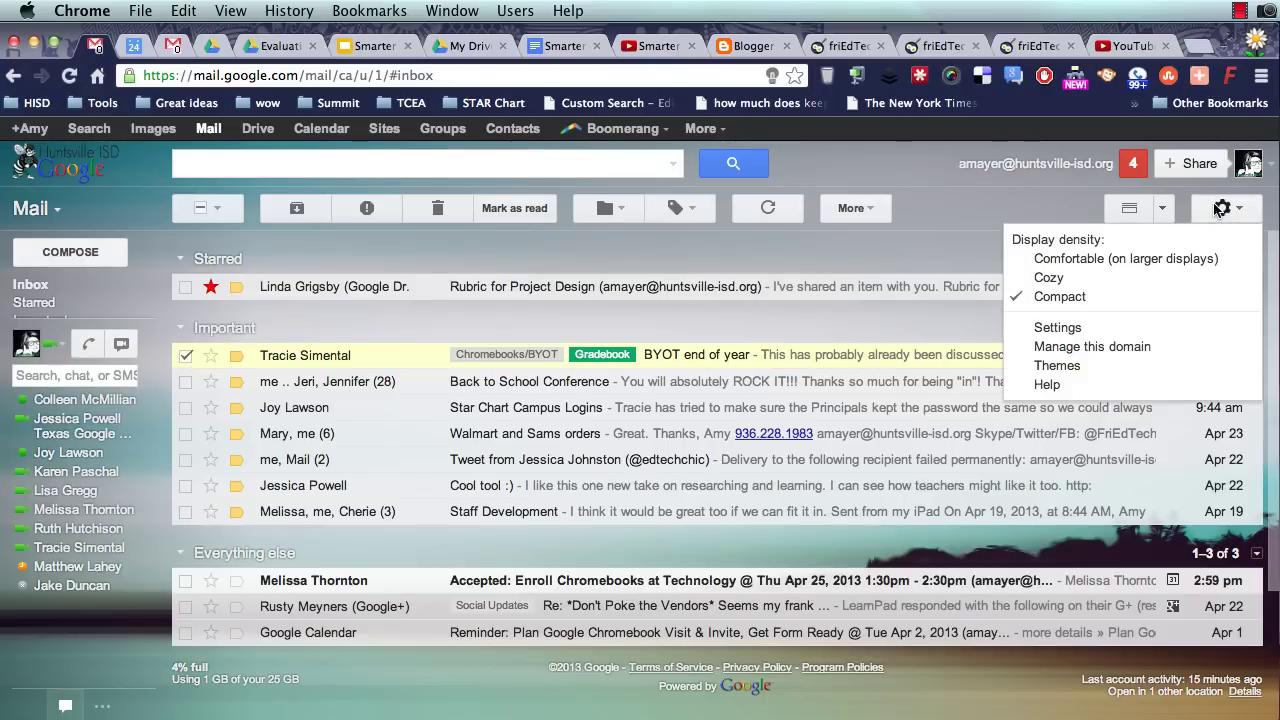
{"action": "left_click", "coordinate": [1087, 330]}
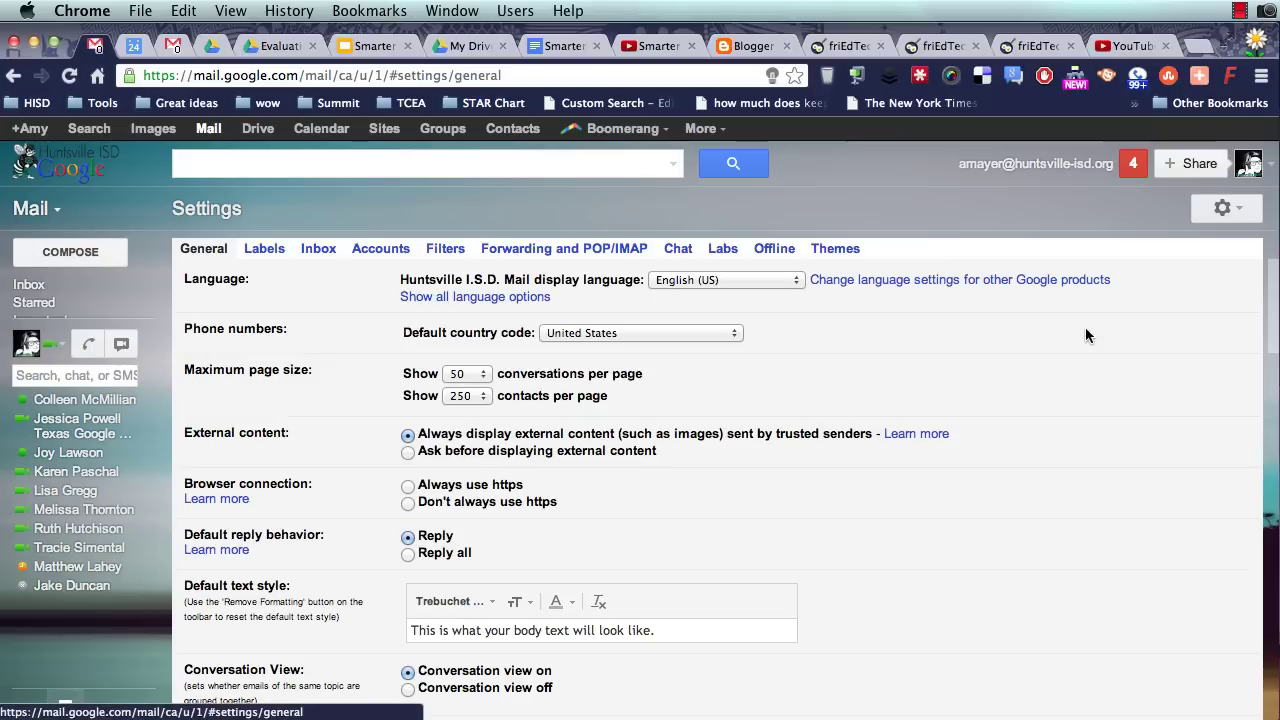
{"action": "left_click", "coordinate": [722, 249]}
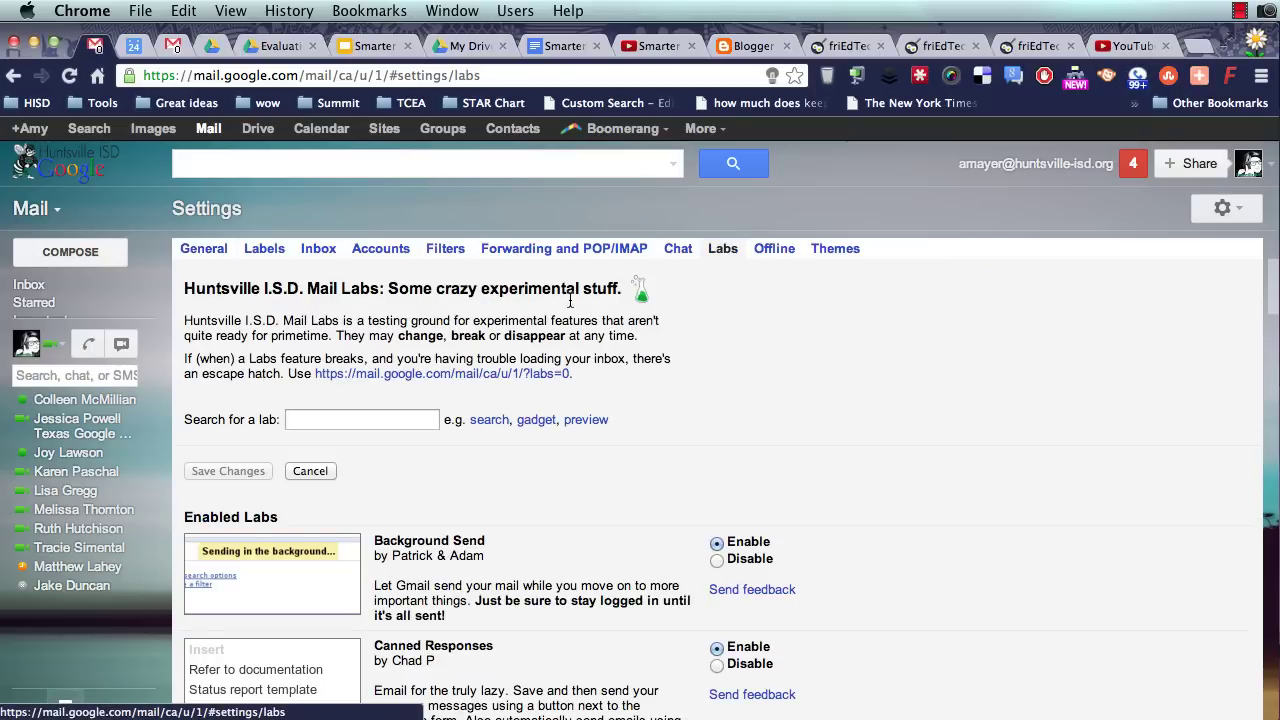
- Search the labs for "canned" and review the Canned Responses lab's enable option
{"action": "left_click", "coordinate": [401, 419]}
{"action": "type", "text": "c"}
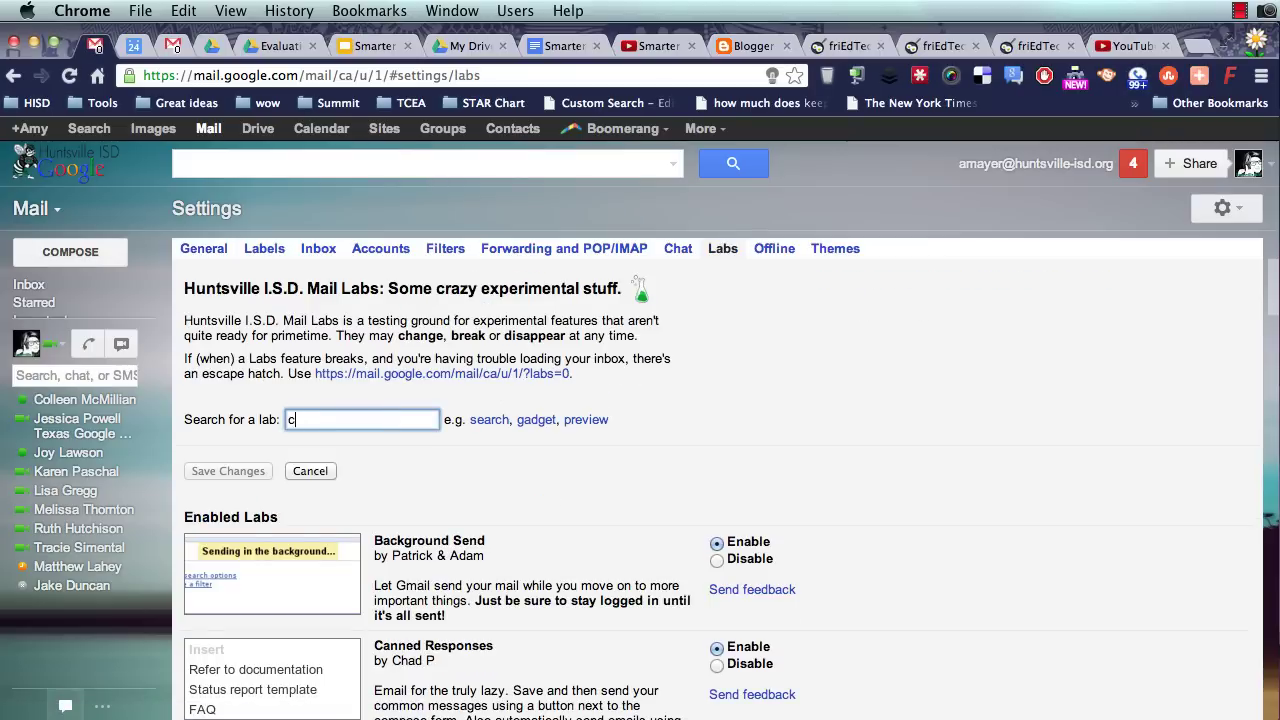
{"action": "type", "text": "anned"}
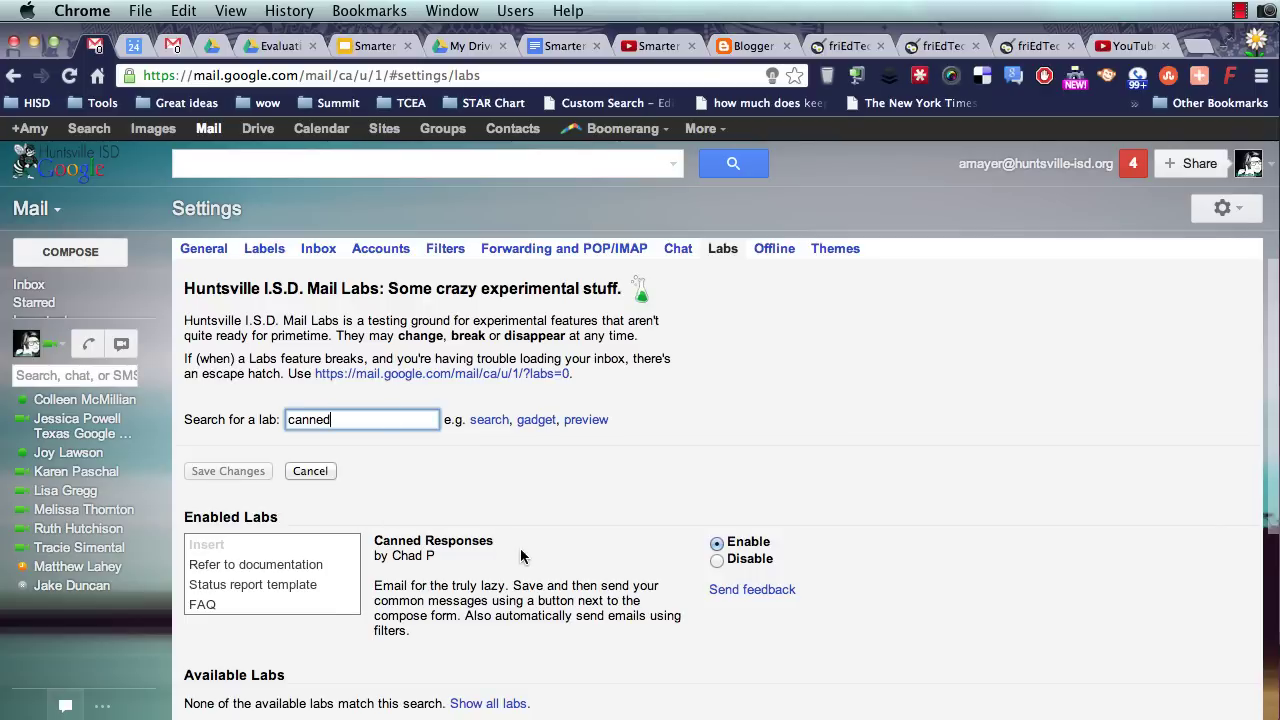
{"action": "scroll", "coordinate": [700, 545], "scroll_direction": "down", "scroll_amount": 3}
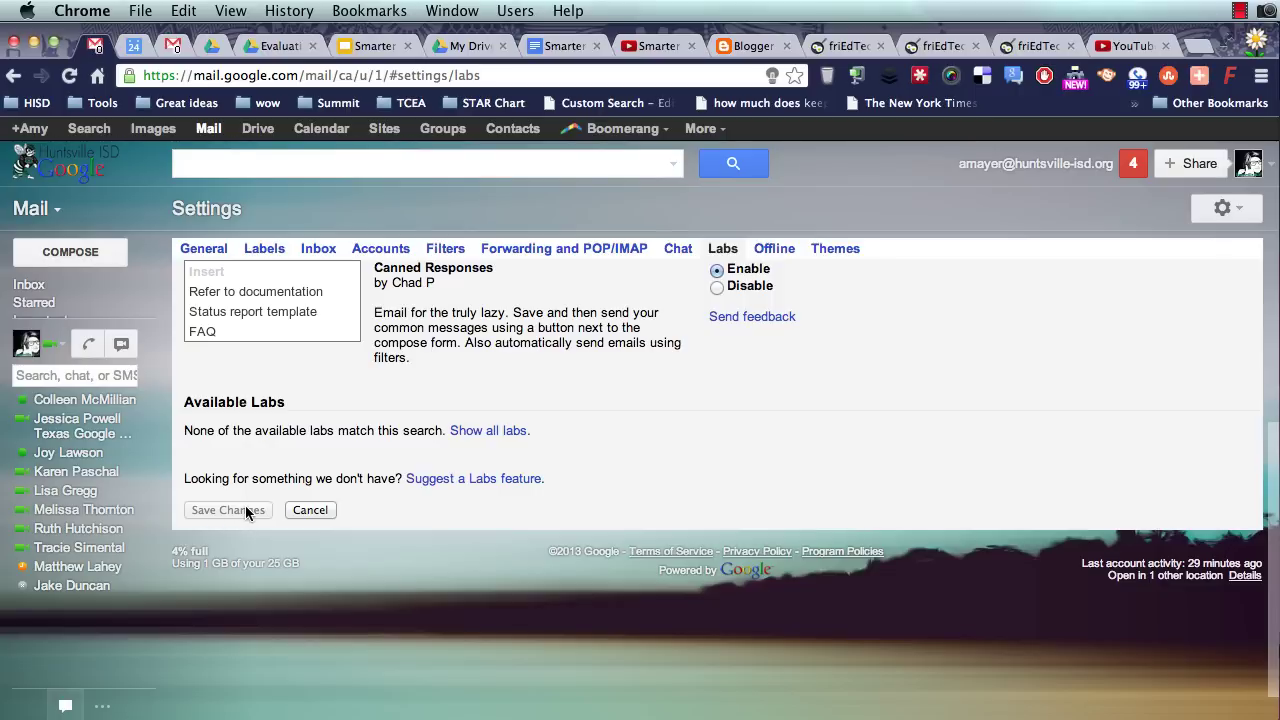
- Return to the inbox, start a new message and delete the whole signature from its body
{"action": "left_click", "coordinate": [67, 290]}
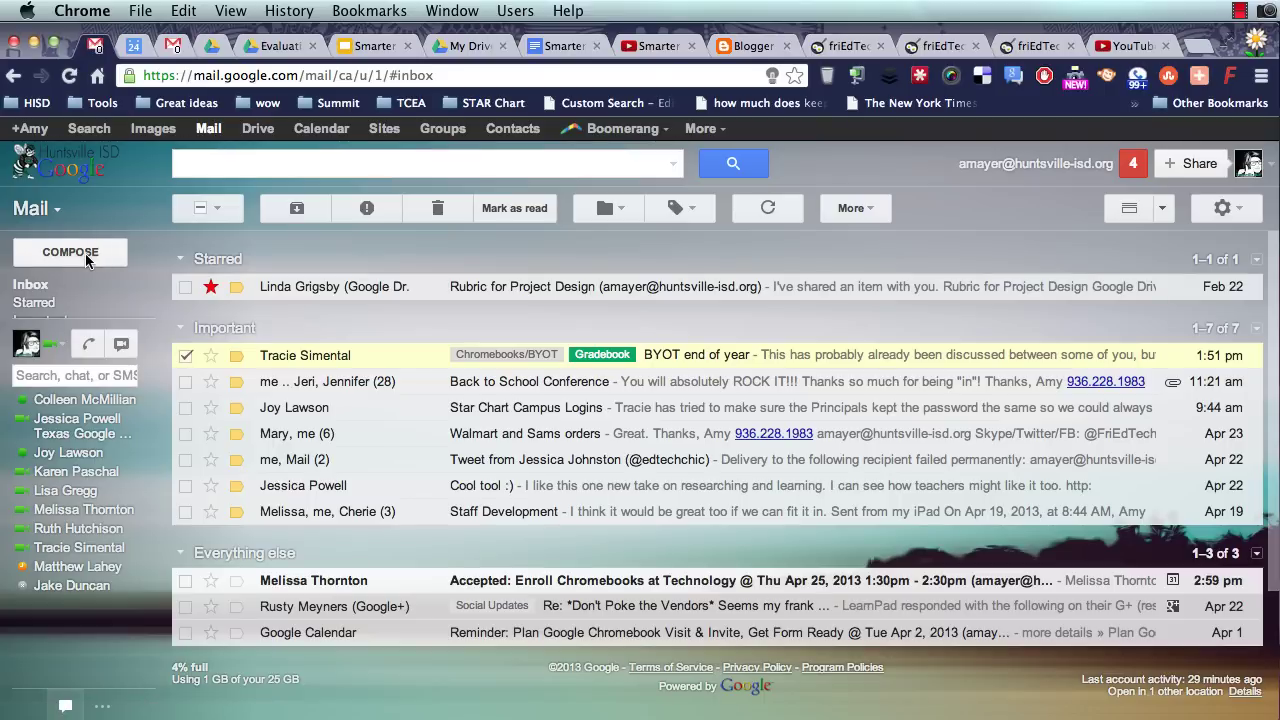
{"action": "left_click", "coordinate": [85, 253]}
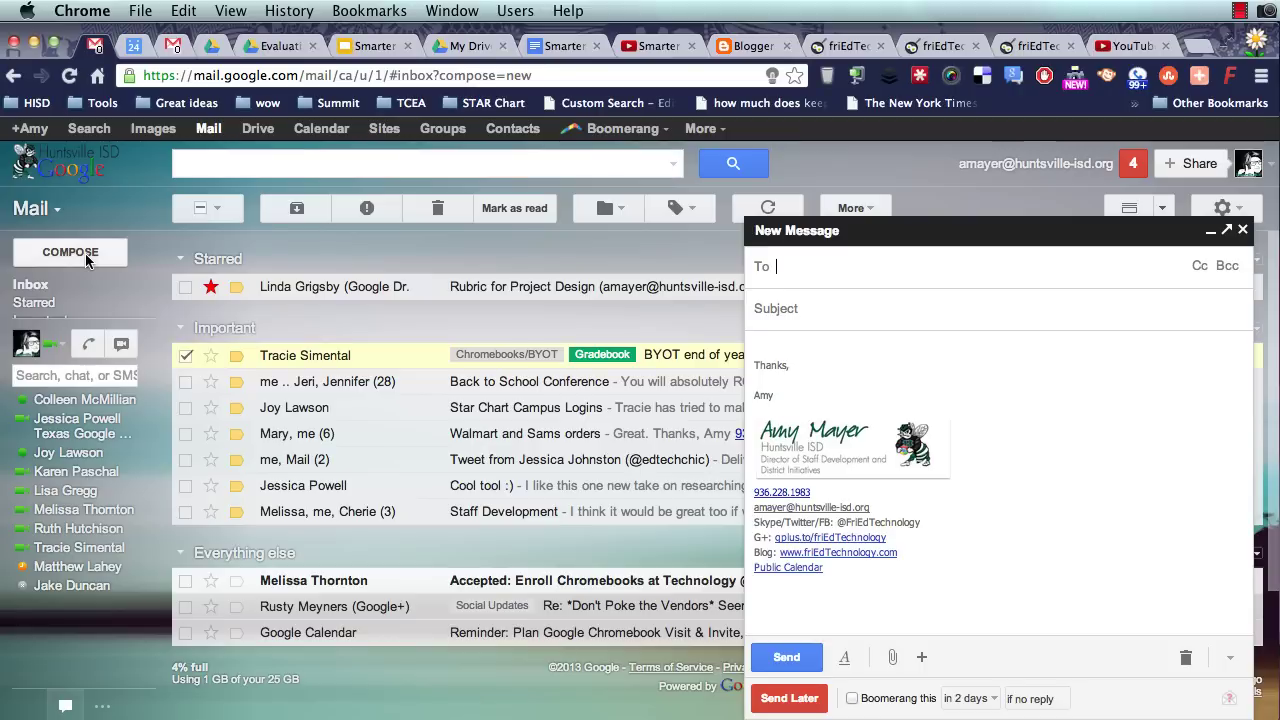
{"action": "mouse_move", "coordinate": [755, 350]}
{"action": "left_mouse_down"}
{"action": "mouse_move", "coordinate": [820, 415]}
{"action": "mouse_move", "coordinate": [950, 698]}
{"action": "left_mouse_up"}
{"action": "key", "text": "BackSpace"}
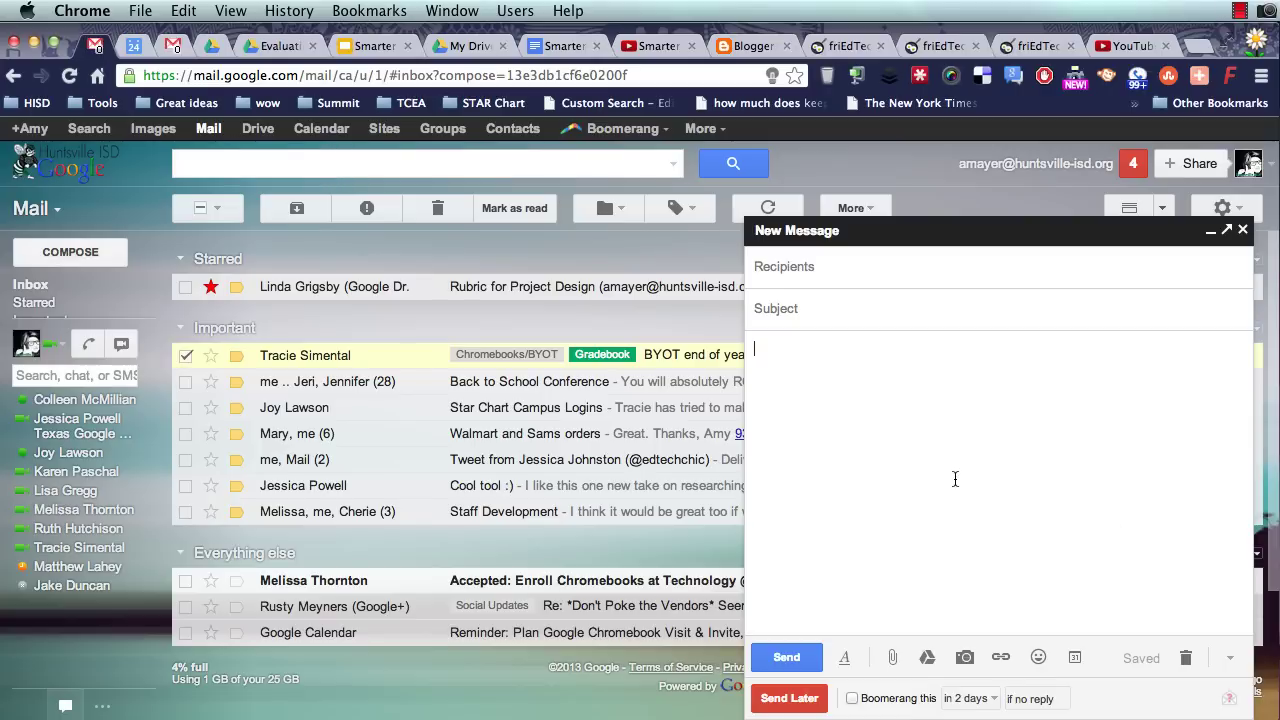
{"action": "left_click", "coordinate": [1240, 13]}
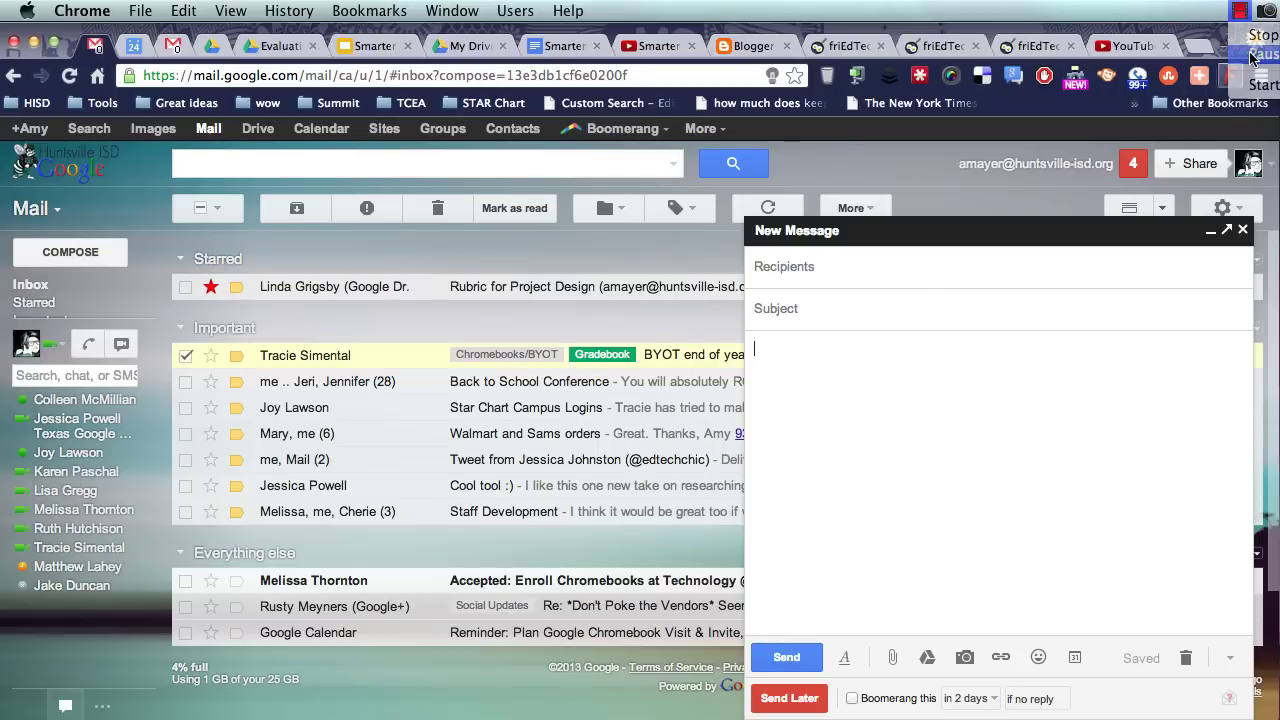
{"action": "left_click", "coordinate": [1260, 54]}
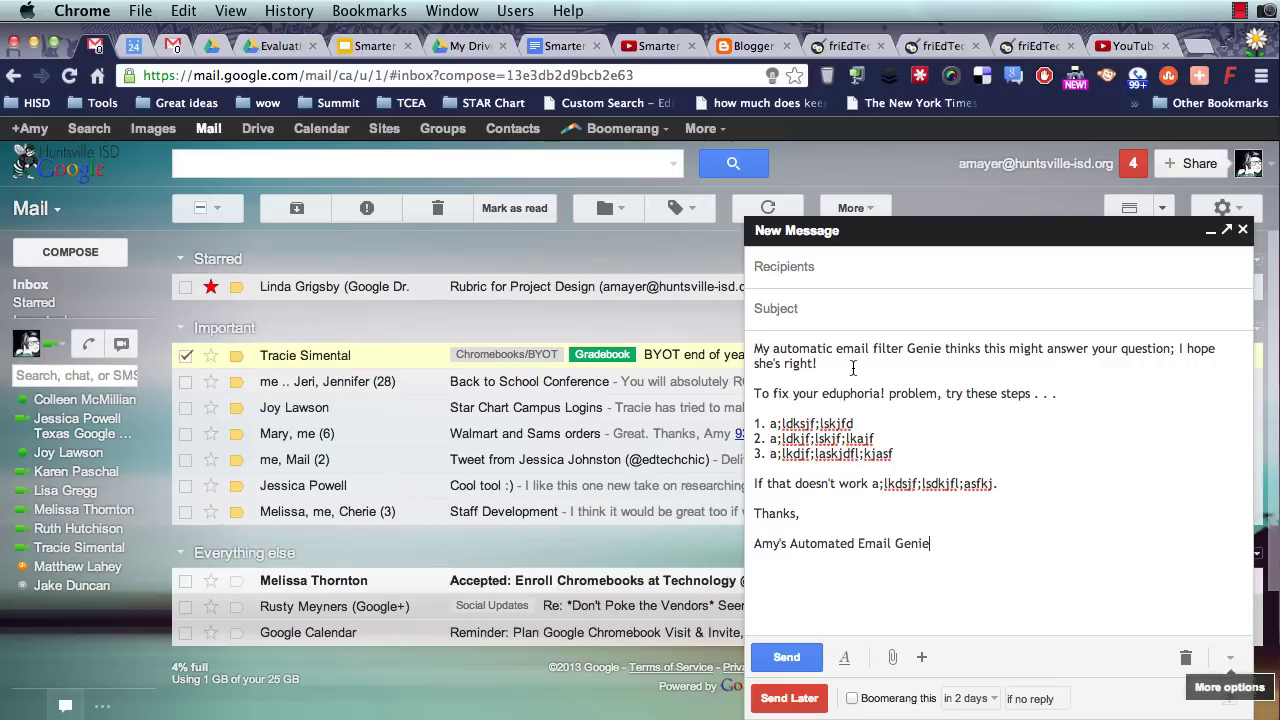
- Save the message's eduphoria troubleshooting text as a new canned response named "eduphoria"
{"action": "left_click_drag", "start_coordinate": [775, 350], "coordinate": [940, 350]}
{"action": "left_click", "coordinate": [1025, 366]}
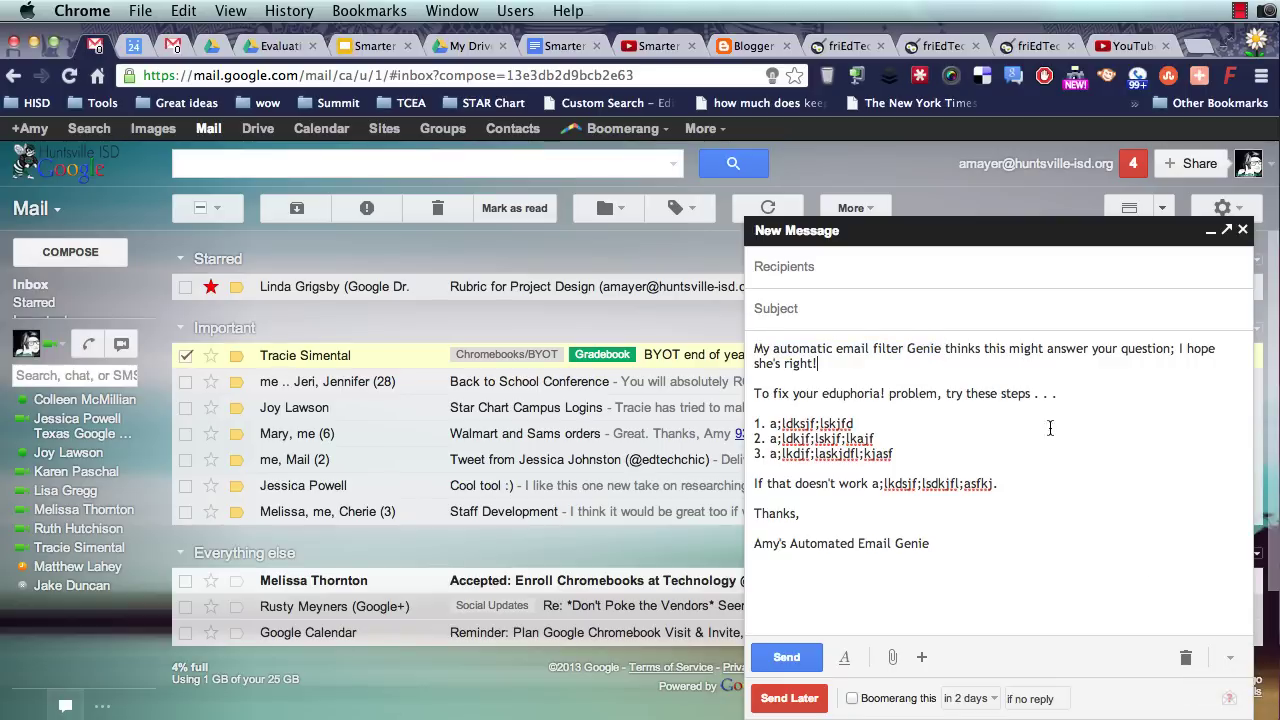
{"action": "left_click", "coordinate": [1231, 658]}
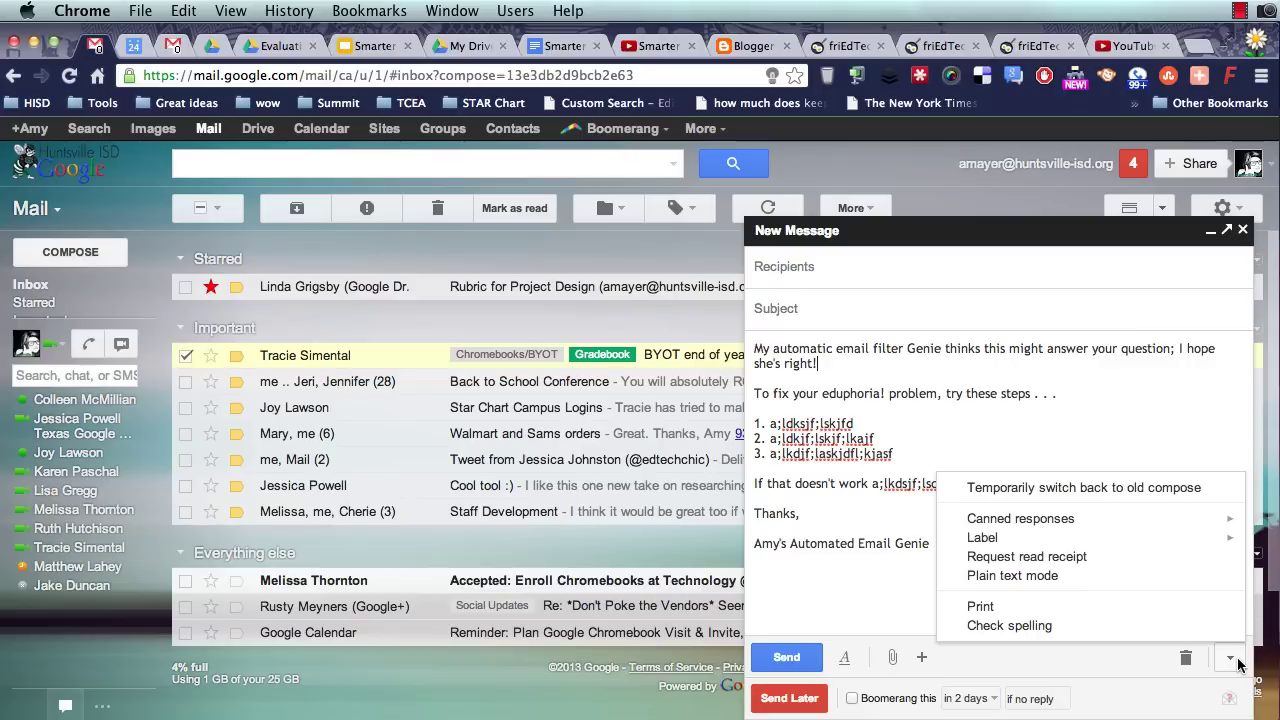
{"action": "mouse_move", "coordinate": [1171, 518]}
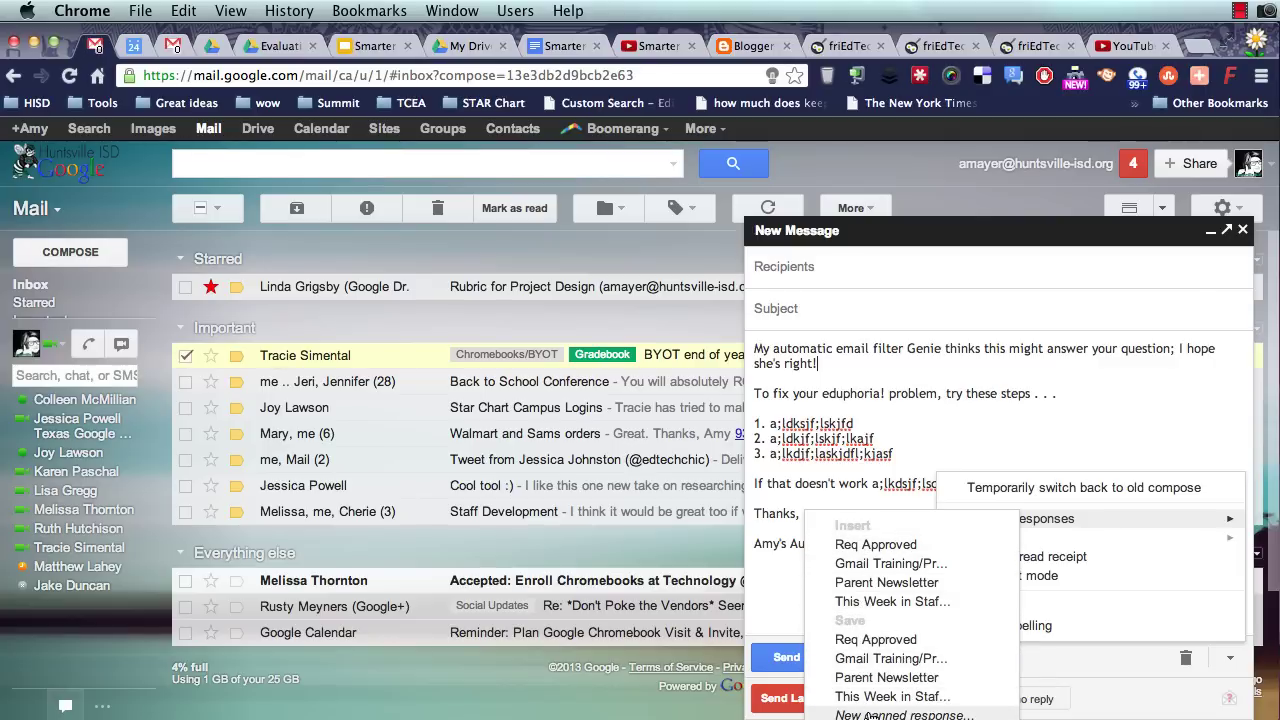
{"action": "left_click", "coordinate": [940, 715]}
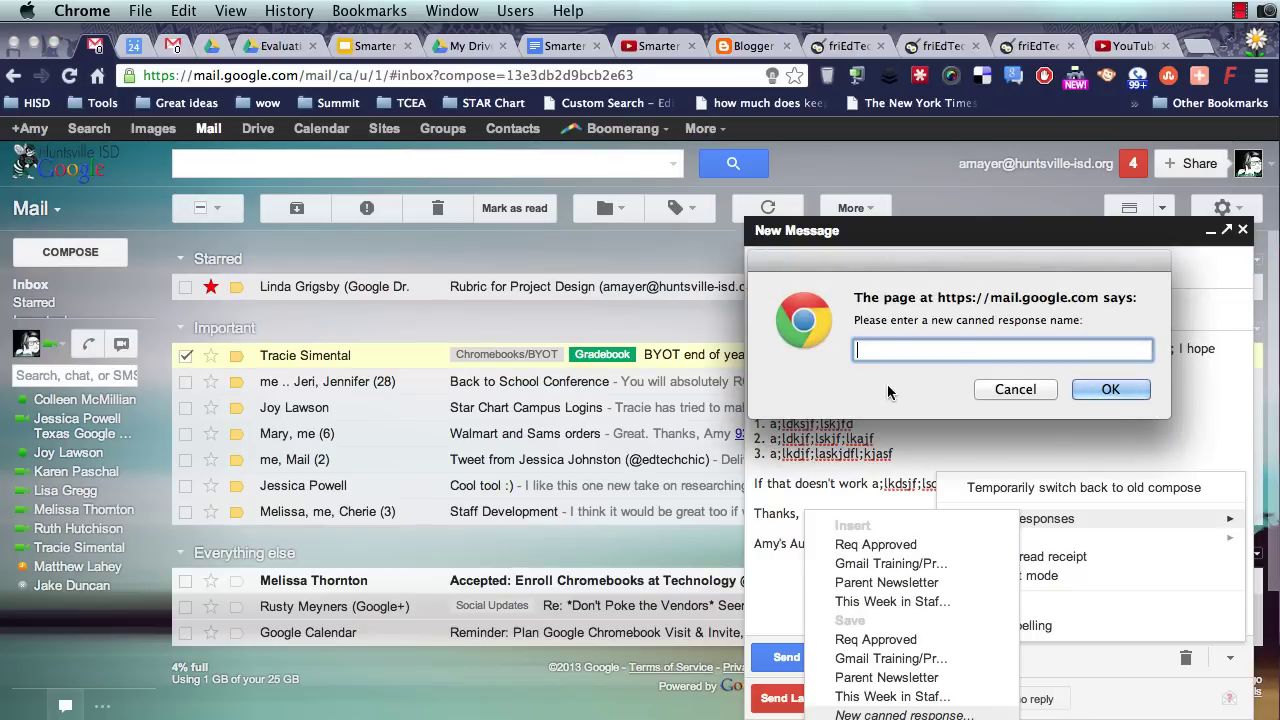
{"action": "type", "text": "eduphoria"}
{"action": "left_click", "coordinate": [1108, 394]}
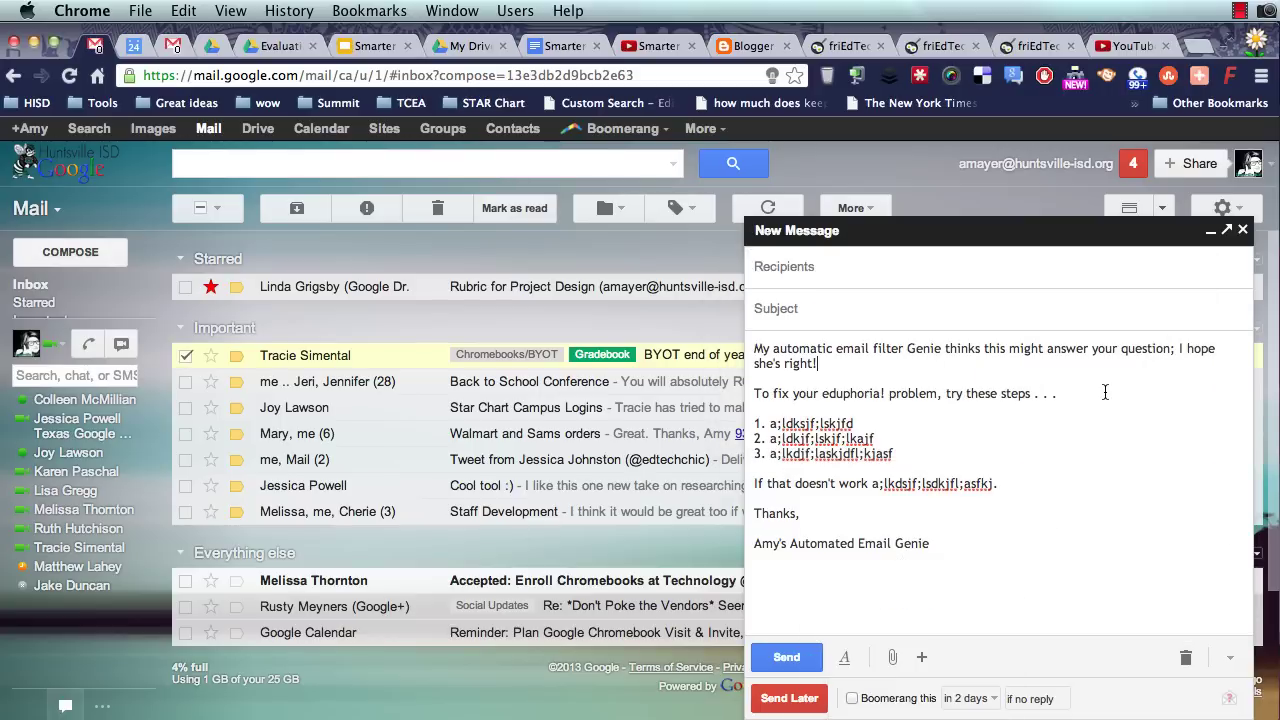
- Close the message, check its saved copy in Drafts and discard that draft with the email filter Genie text
{"action": "left_click", "coordinate": [1243, 230]}
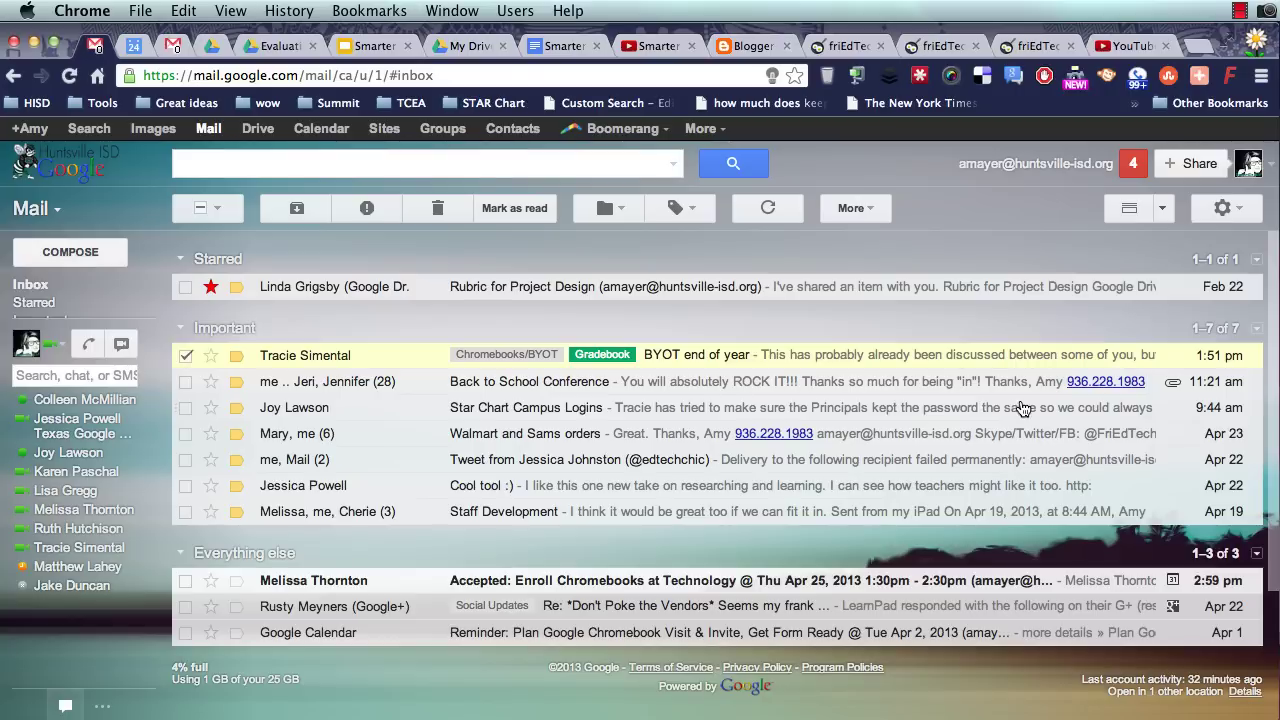
{"action": "mouse_move", "coordinate": [15, 320]}
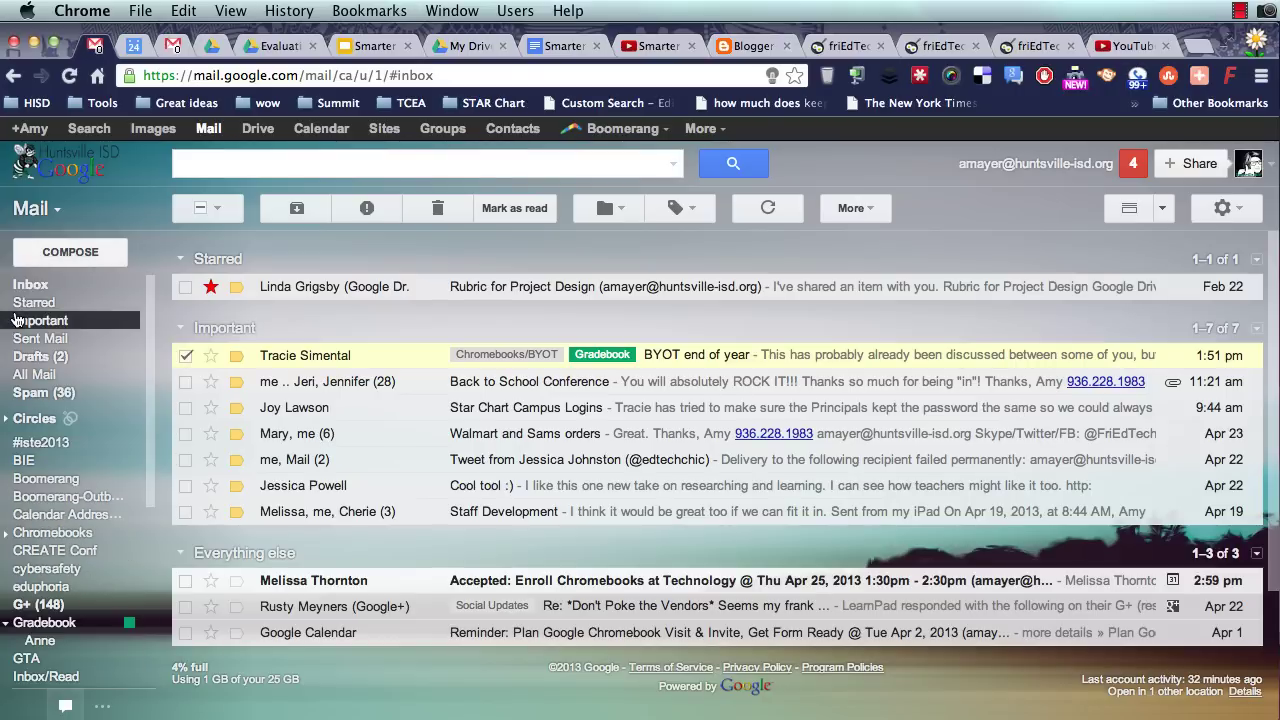
{"action": "left_click", "coordinate": [32, 356]}
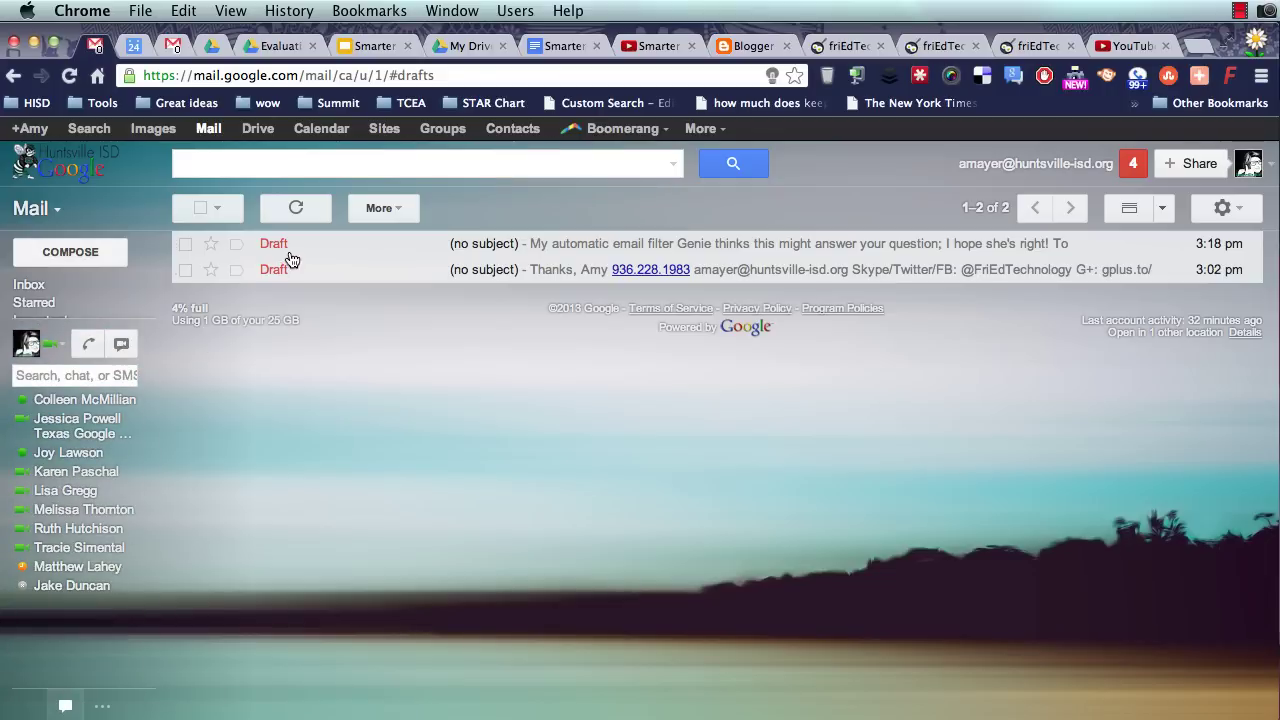
{"action": "left_click", "coordinate": [397, 254]}
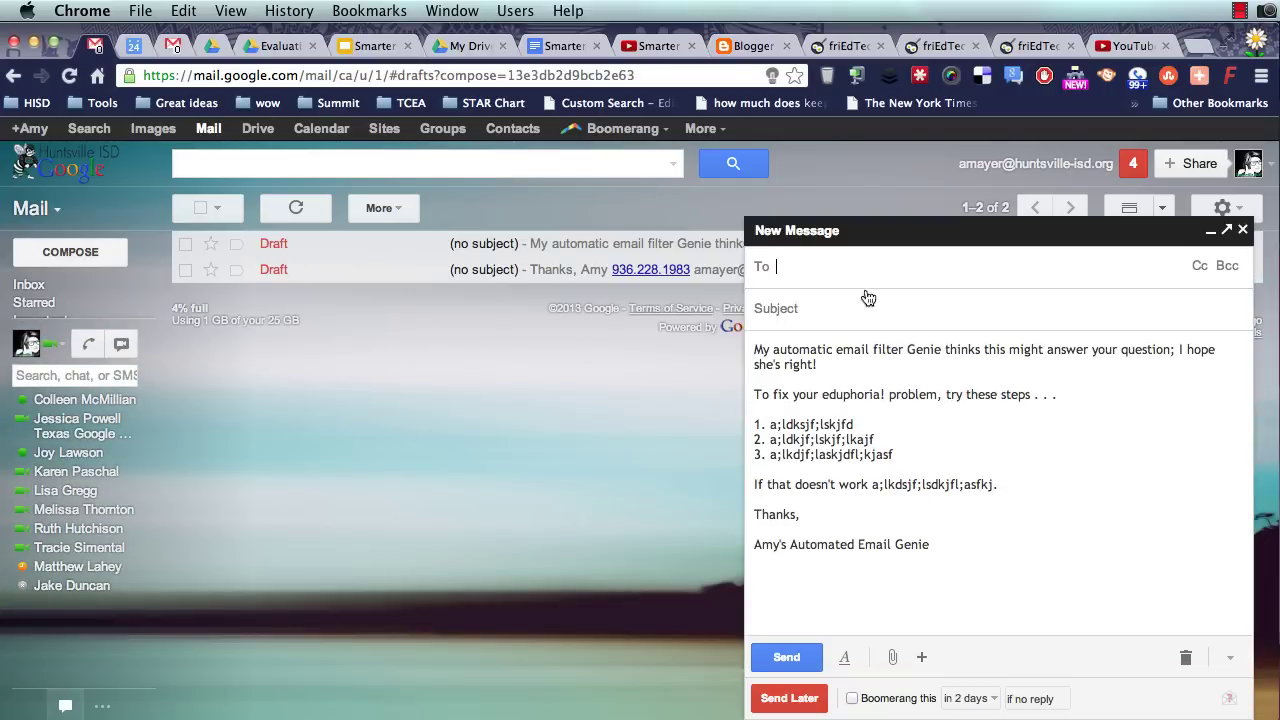
{"action": "left_click", "coordinate": [1243, 230]}
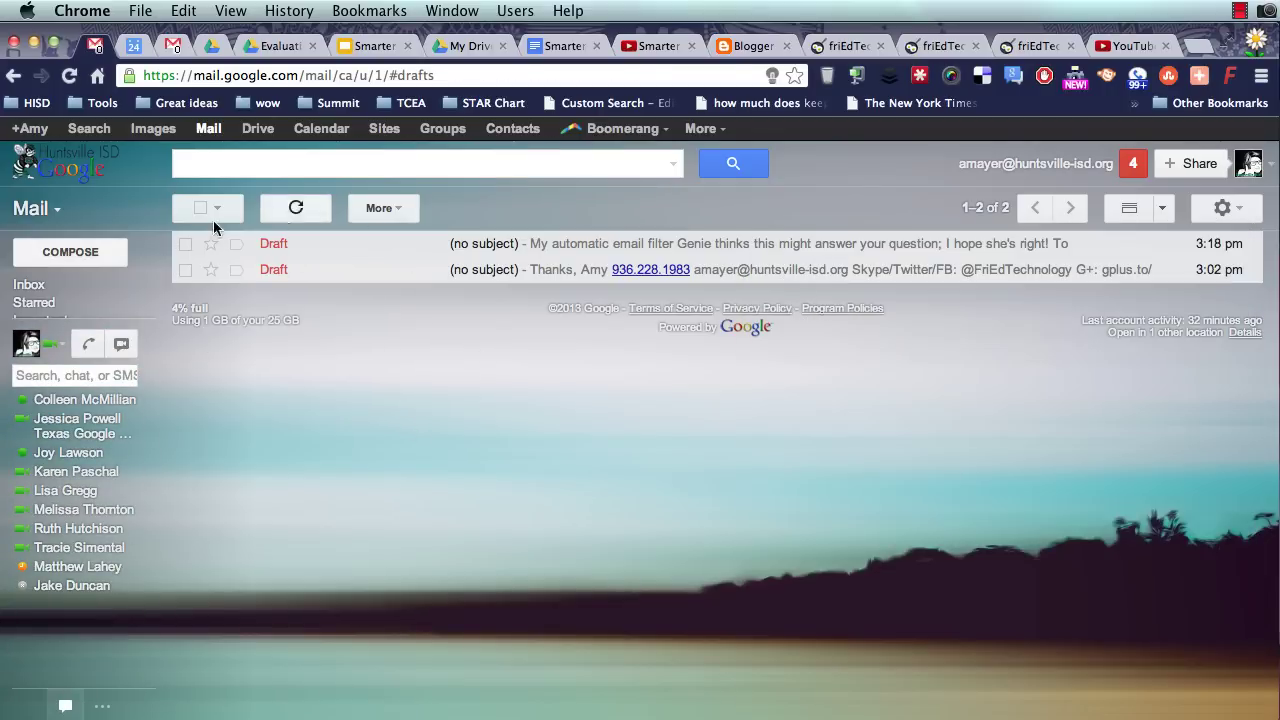
{"action": "left_click", "coordinate": [185, 243]}
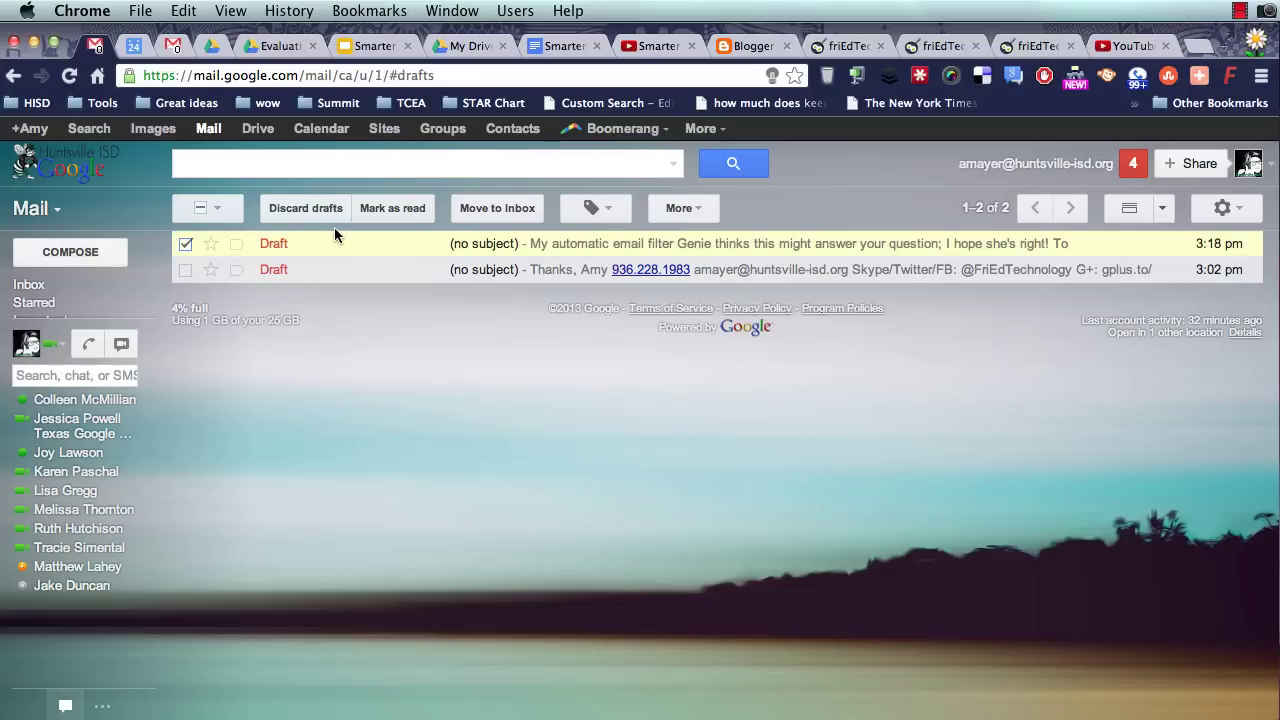
{"action": "left_click", "coordinate": [300, 207]}
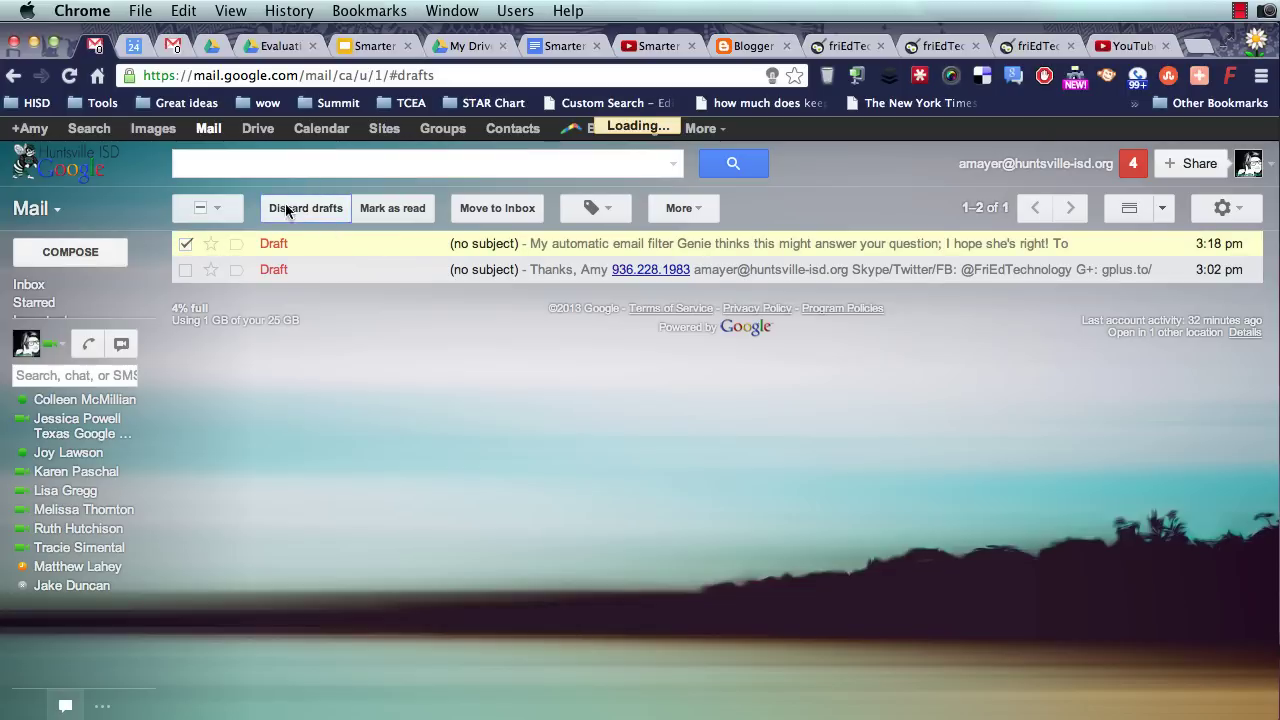
- Start a new message, insert the "eduphoria" canned response above the signature and place the cursor in the subject
{"action": "left_click", "coordinate": [96, 257]}
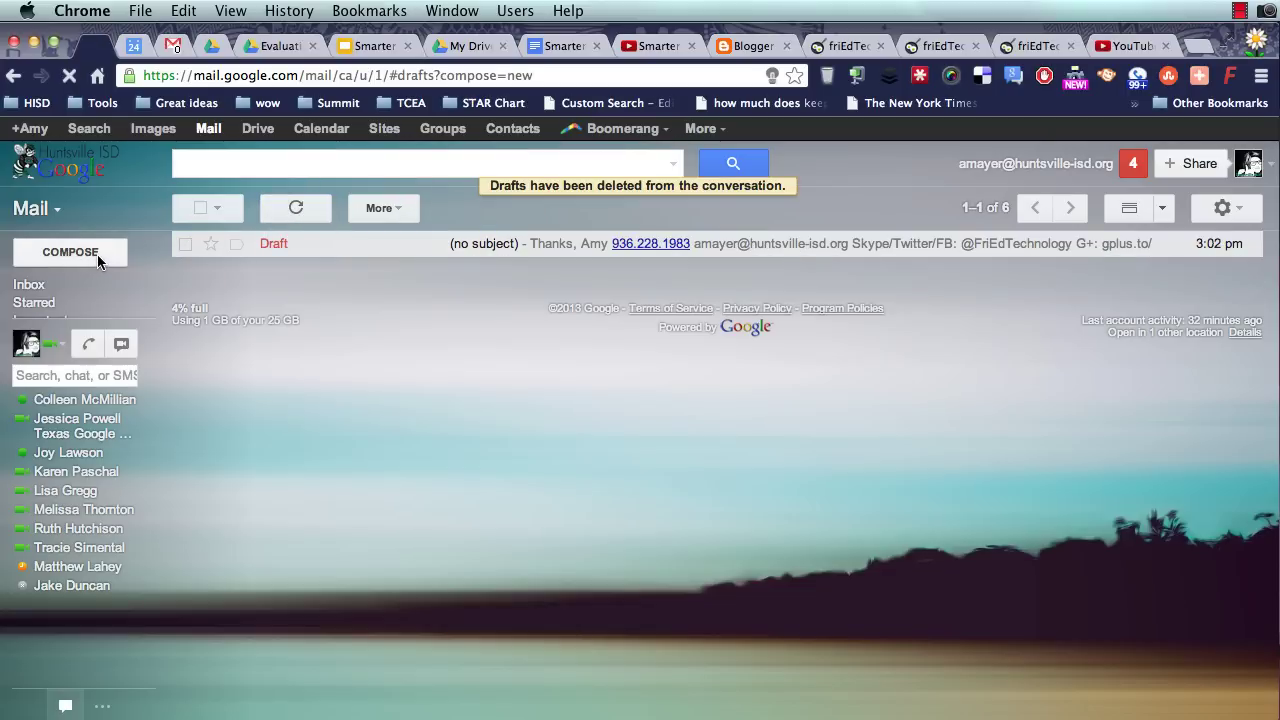
{"action": "left_click", "coordinate": [766, 347]}
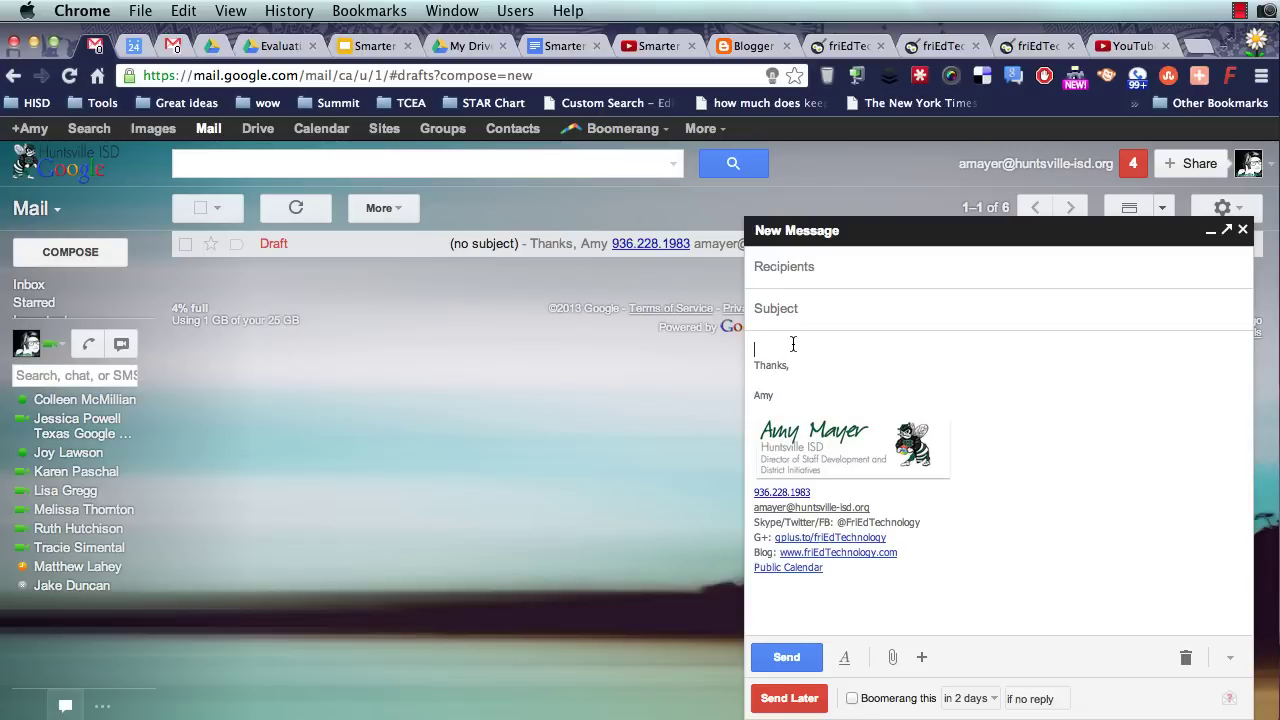
{"action": "left_click", "coordinate": [1229, 654]}
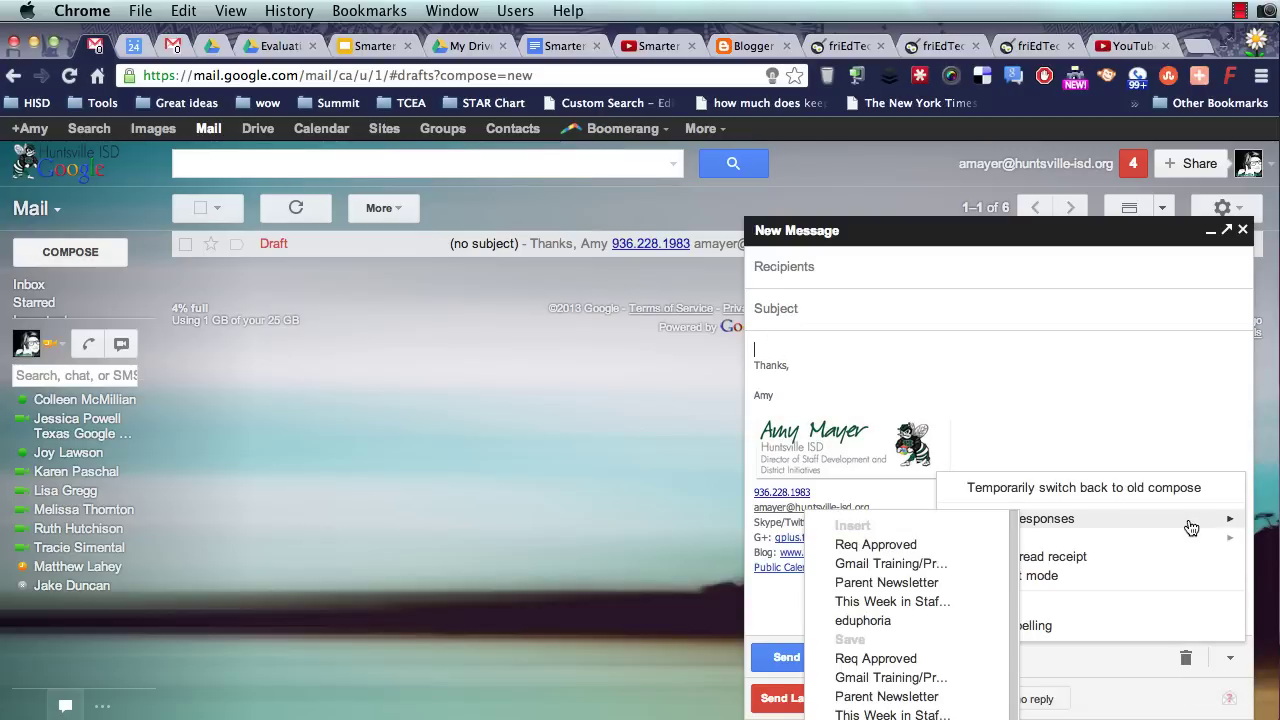
{"action": "left_click", "coordinate": [883, 620]}
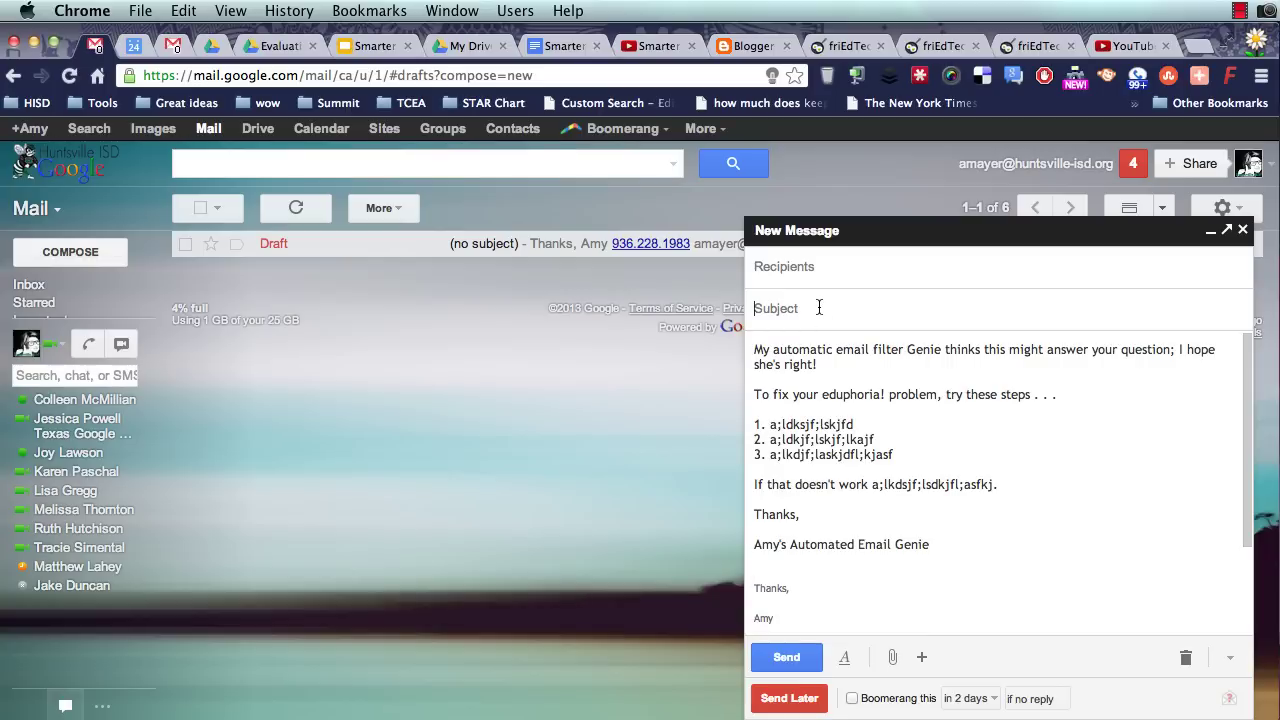
{"action": "left_click", "coordinate": [792, 268]}
{"action": "left_click", "coordinate": [777, 304]}
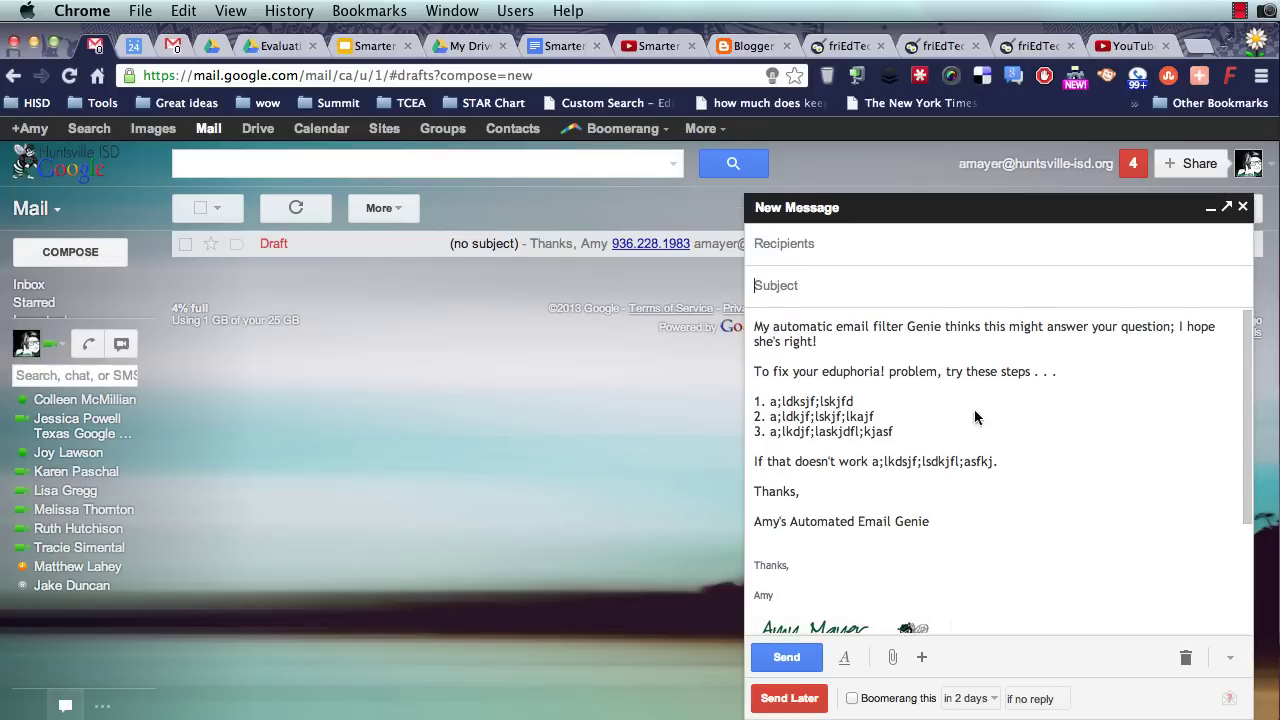